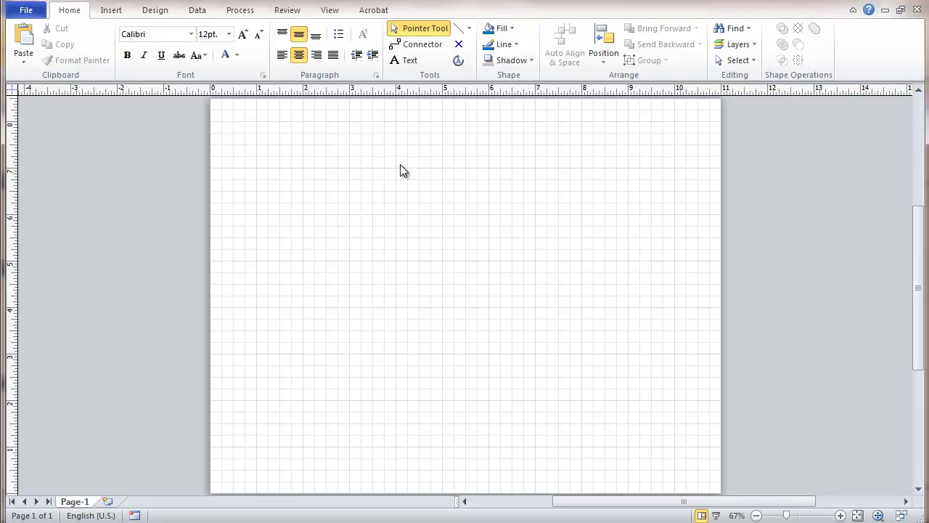
# Step: Draw a rectangle 5 in wide and 1.5 in high near the page's upper edge, spanning 3 to 8 in horizontally
pyautogui.click(469, 28)
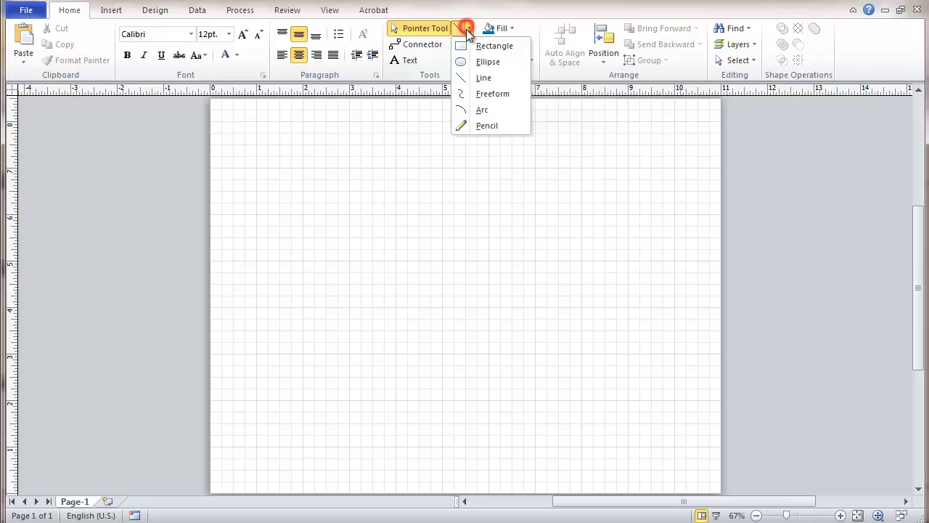
pyautogui.click(465, 46)
pyautogui.moveTo(349, 121); pyautogui.dragTo(579, 214)
pyautogui.moveTo(465, 214); pyautogui.dragTo(466, 192)
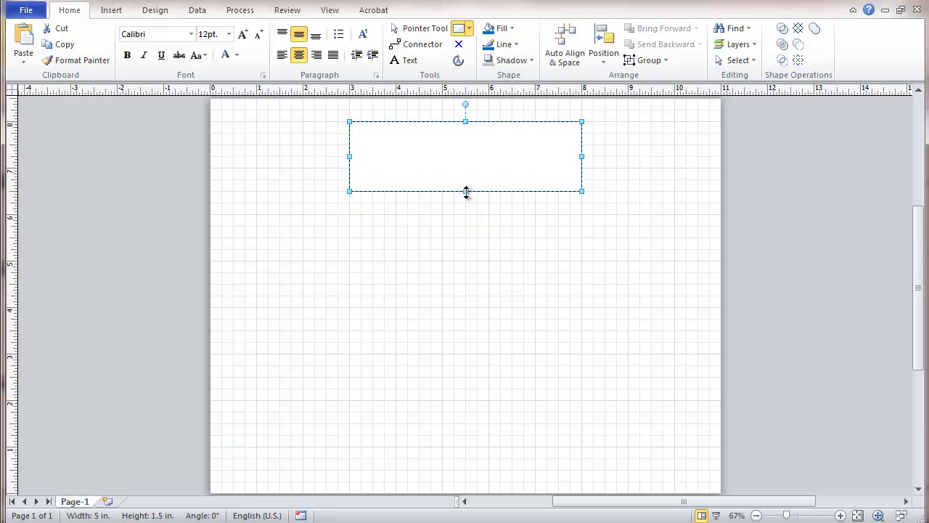
# Step: Remove the wide rectangle's fill and add a horizontal row of five connection points inside it, 0.5 in apart
pyautogui.click(459, 45)
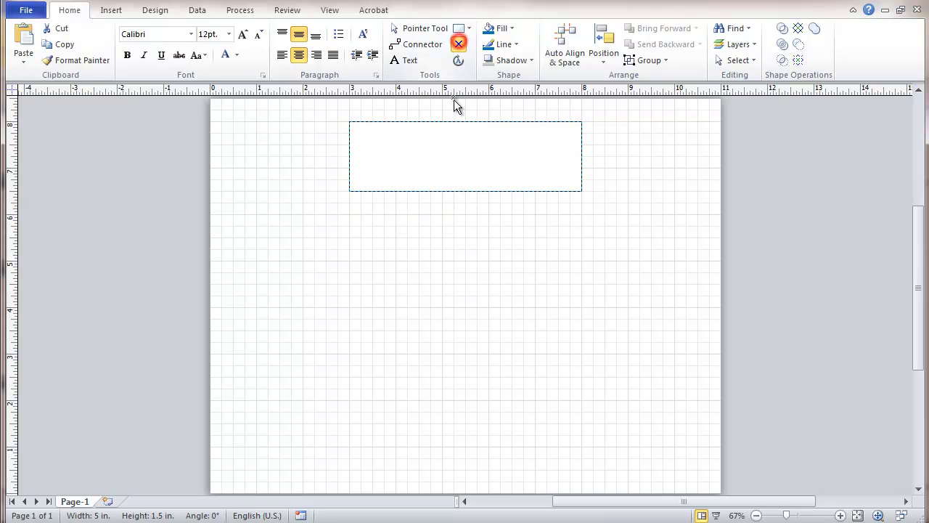
pyautogui.click(511, 28)
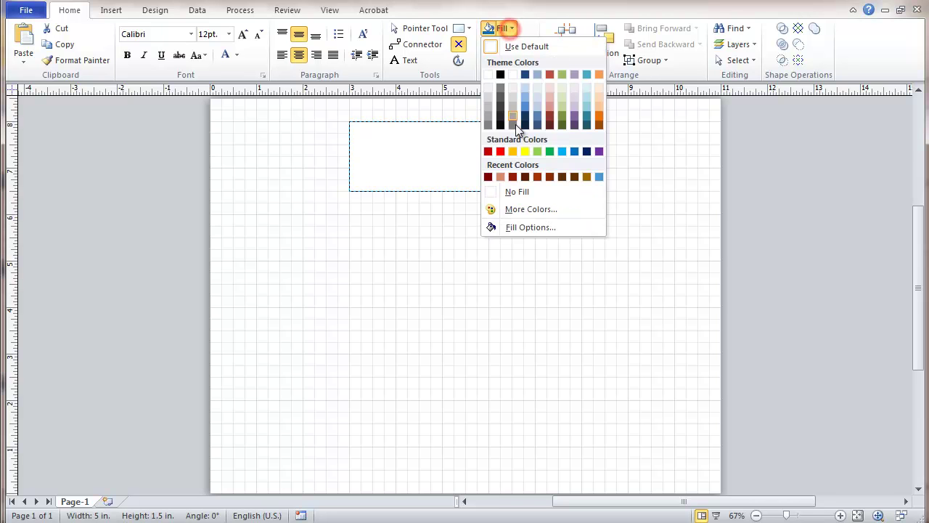
pyautogui.click(514, 192)
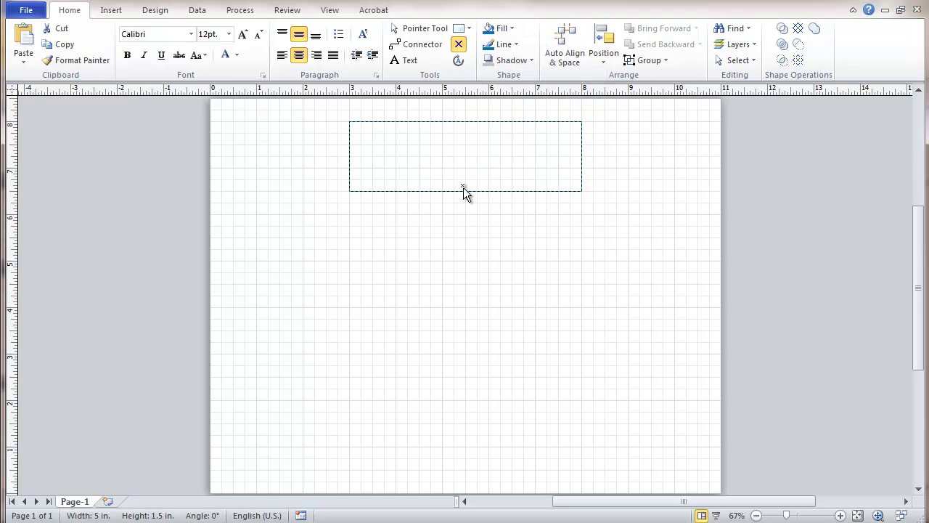
pyautogui.keyDown('ctrl'); pyautogui.click(372, 169); pyautogui.keyUp('ctrl')
pyautogui.keyDown('ctrl'); pyautogui.click(396, 168); pyautogui.keyUp('ctrl')
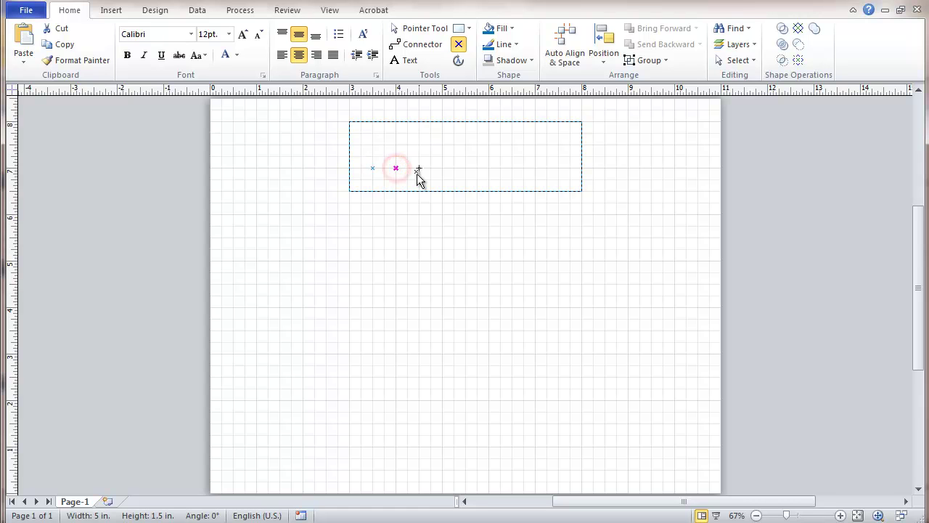
pyautogui.keyDown('ctrl'); pyautogui.click(419, 168); pyautogui.keyUp('ctrl')
pyautogui.keyDown('ctrl'); pyautogui.click(442, 168); pyautogui.keyUp('ctrl')
pyautogui.keyDown('ctrl'); pyautogui.click(465, 168); pyautogui.keyUp('ctrl')
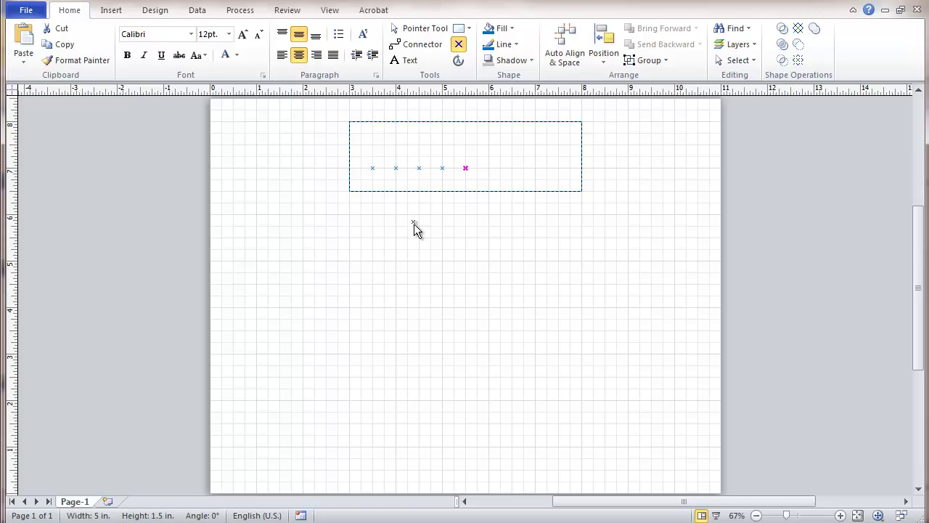
# Step: Draw a second rectangle, 1 in wide and 1.75 in high, below and to the left of the wide rectangle
pyautogui.click(459, 28)
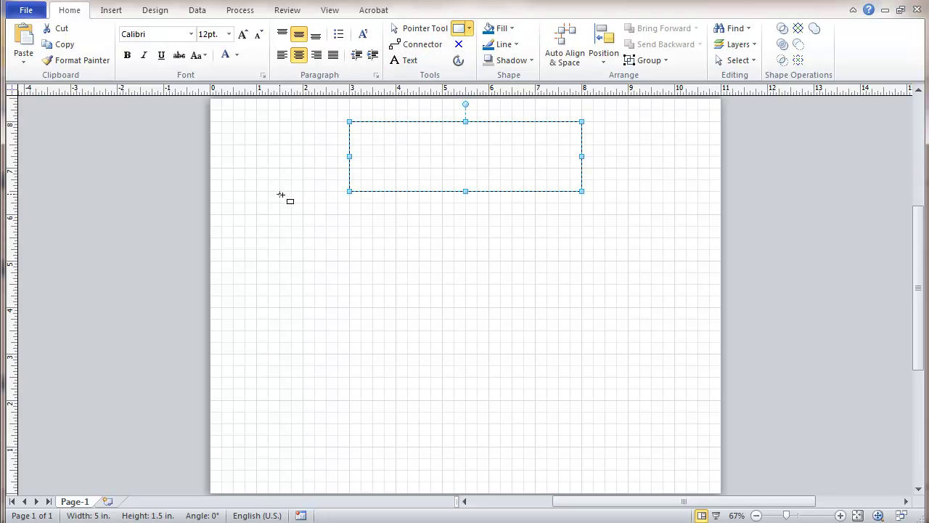
pyautogui.moveTo(257, 192)
pyautogui.mouseDown()
pyautogui.moveTo(297, 191)
pyautogui.moveTo(302, 273)
pyautogui.mouseUp()
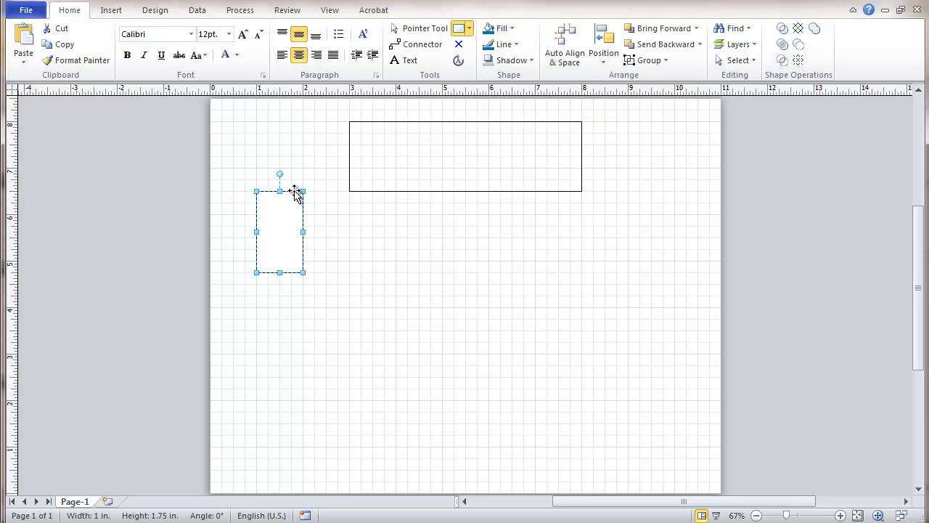
pyautogui.moveTo(295, 192); pyautogui.dragTo(294, 204)
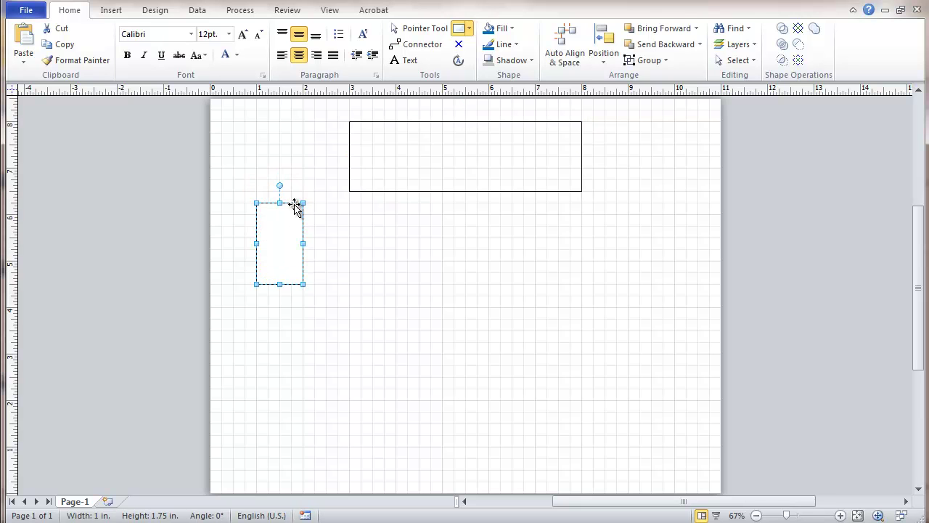
# Step: Add five connection points along the small rectangle's right edge, 0.25 in apart
pyautogui.click(458, 45)
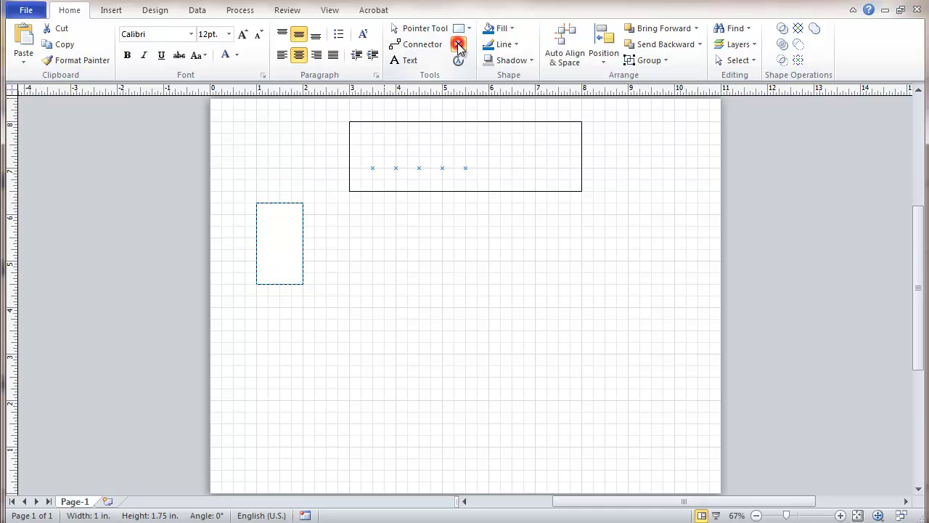
pyautogui.keyDown('ctrl'); pyautogui.click(303, 225); pyautogui.keyUp('ctrl')
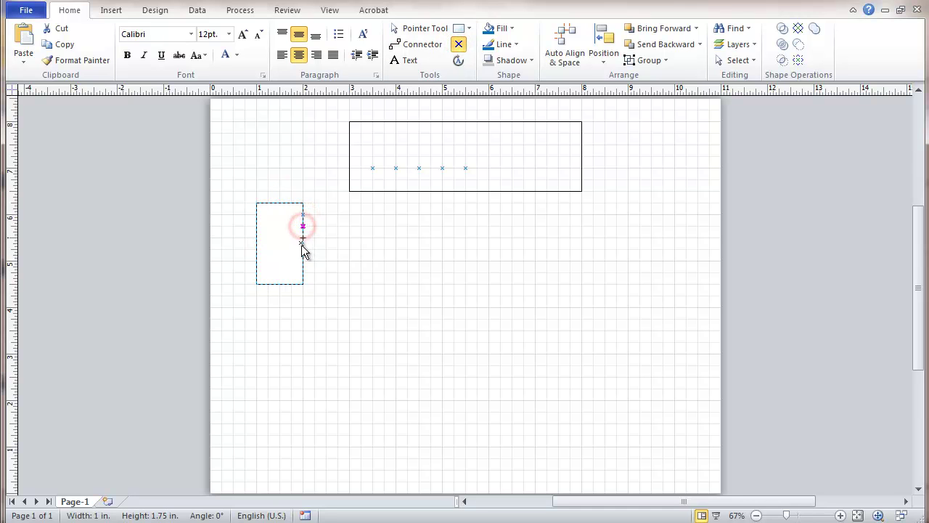
pyautogui.keyDown('ctrl'); pyautogui.click(303, 238); pyautogui.keyUp('ctrl')
pyautogui.keyDown('ctrl'); pyautogui.click(303, 250); pyautogui.keyUp('ctrl')
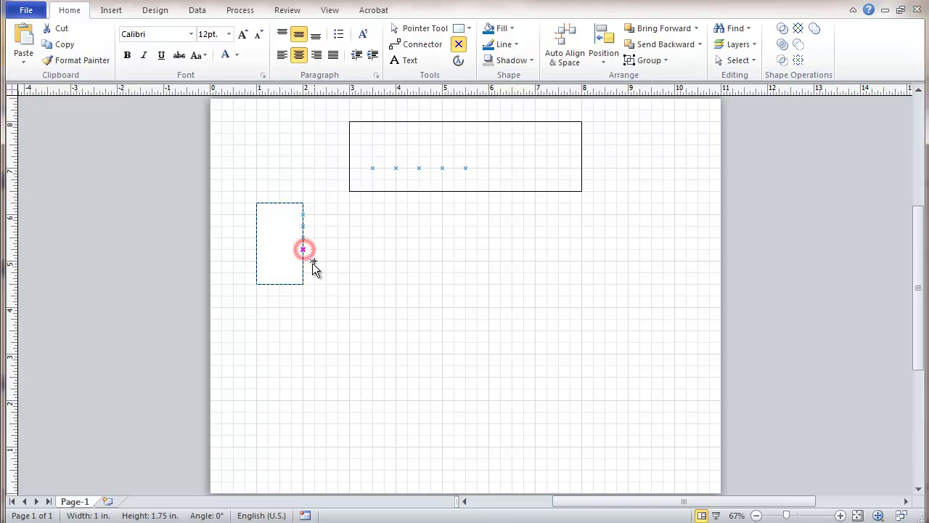
pyautogui.keyDown('ctrl'); pyautogui.click(303, 261); pyautogui.keyUp('ctrl')
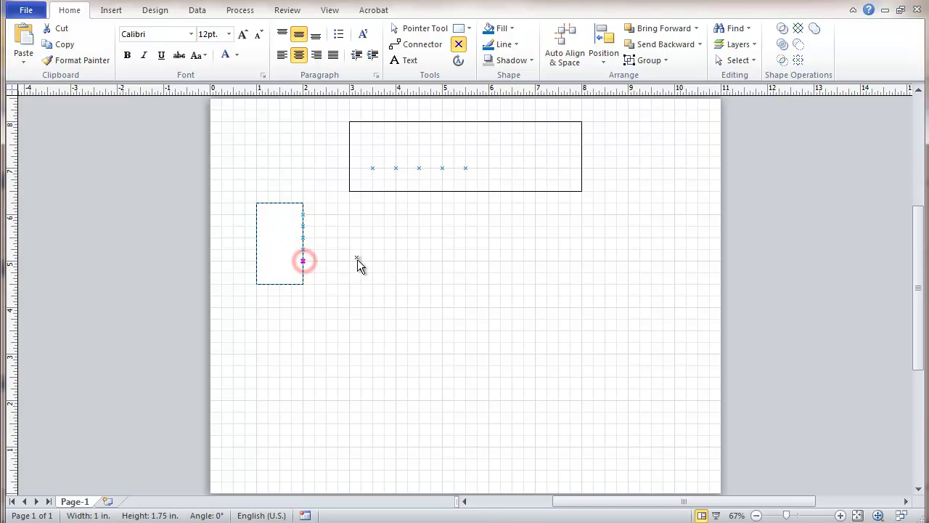
# Step: Draw five connectors linking the small rectangle's connection points in order to those inside the wide rectangle
pyautogui.click(423, 44)
pyautogui.moveTo(303, 214)
pyautogui.mouseDown()
pyautogui.moveTo(337, 210)
pyautogui.moveTo(362, 193)
pyautogui.moveTo(373, 168)
pyautogui.mouseUp()
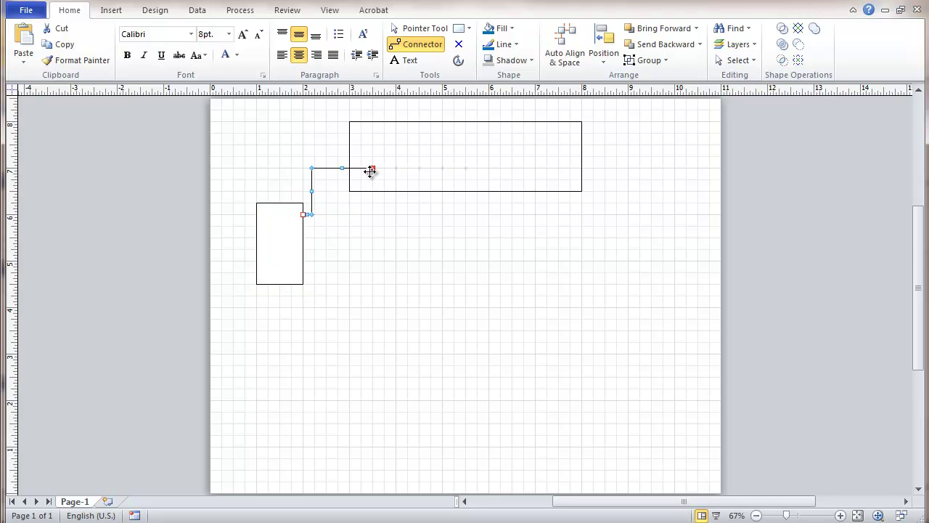
pyautogui.moveTo(303, 226); pyautogui.dragTo(373, 213)
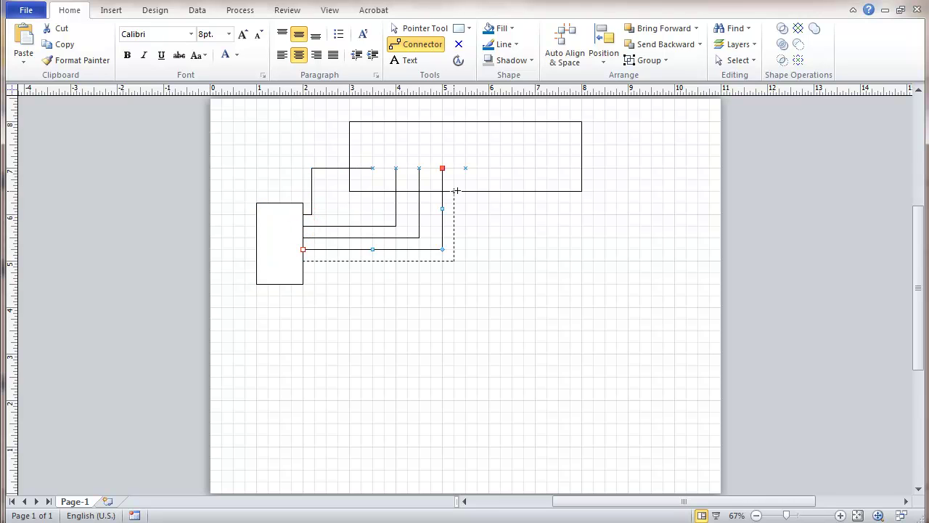
pyautogui.moveTo(465, 167); pyautogui.dragTo(465, 168)
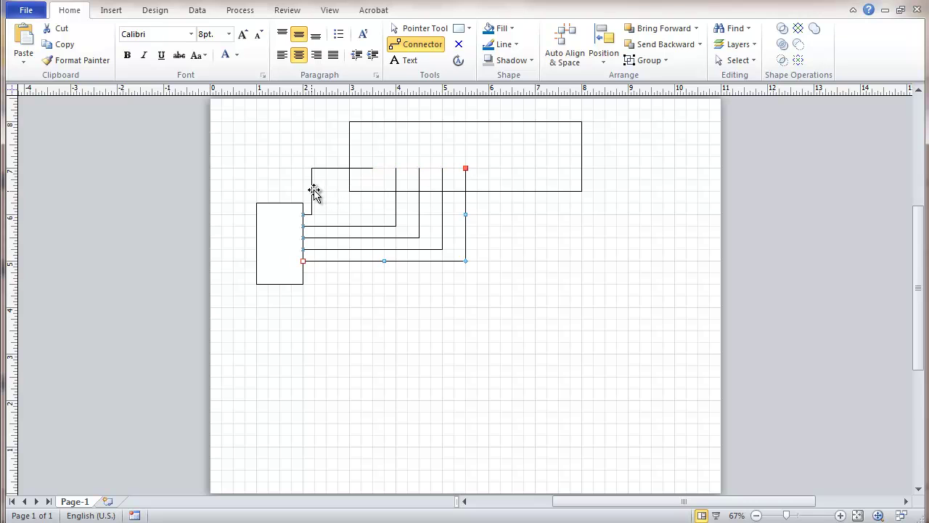
# Step: Reroute the uppermost connector so it runs horizontally from the small rectangle and turns up into its connection point
pyautogui.hotkey('ctrl', '1')
pyautogui.click(372, 187)
pyautogui.click(389, 322)
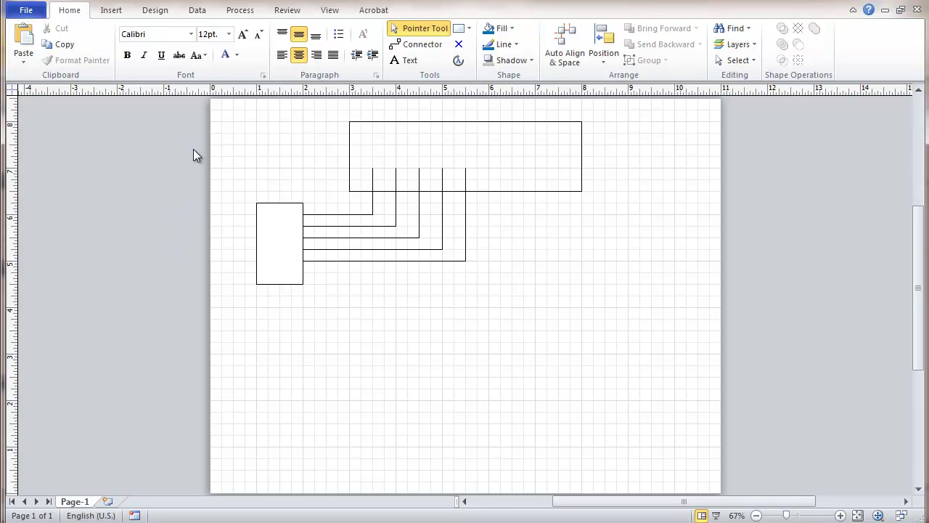
# Step: Enable the "Run in developer mode" setting in the advanced Visio options
pyautogui.click(26, 11)
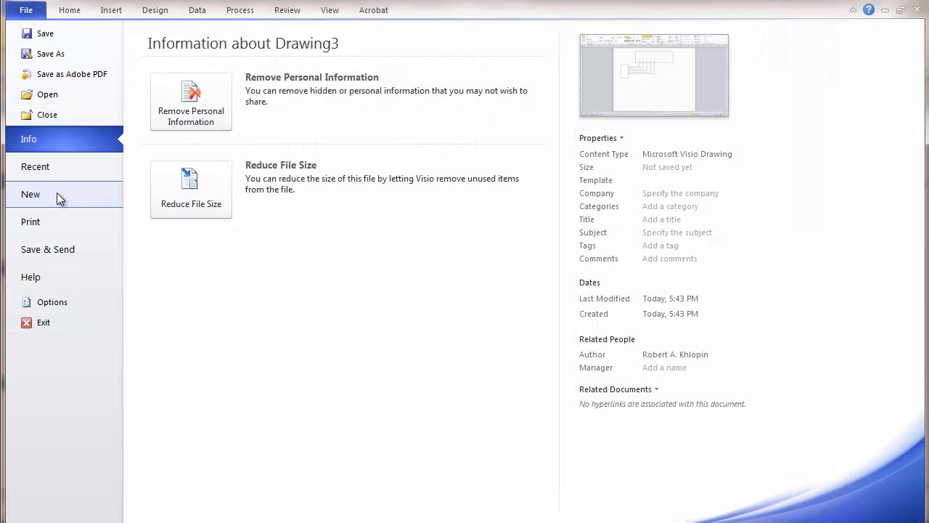
pyautogui.click(55, 305)
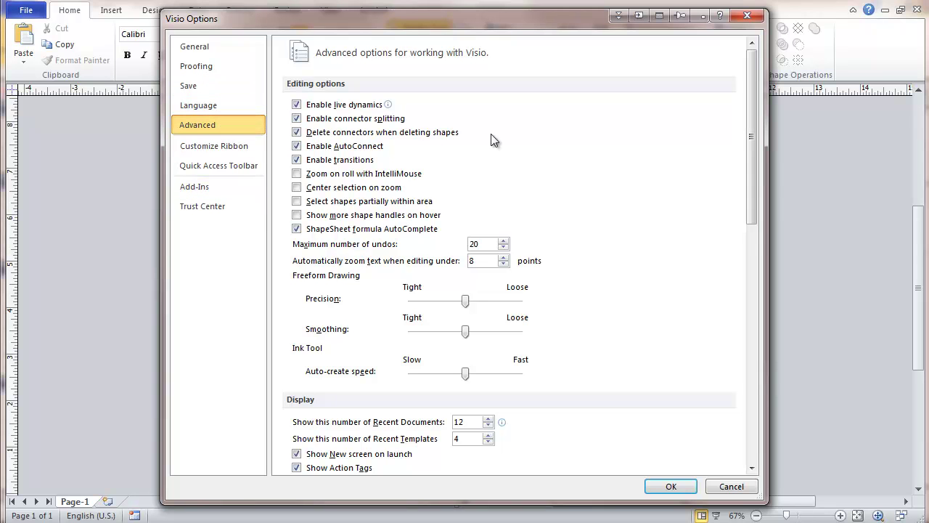
pyautogui.moveTo(750, 122); pyautogui.dragTo(729, 376)
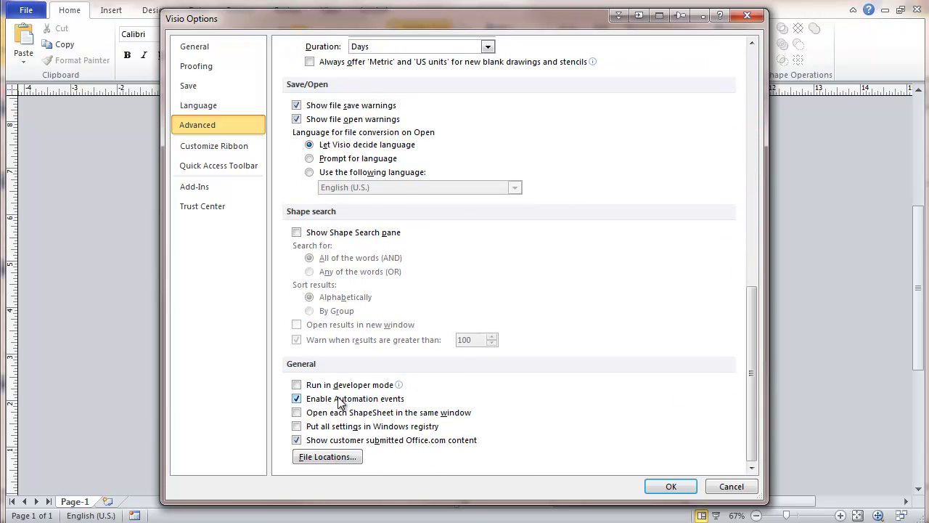
pyautogui.click(296, 385)
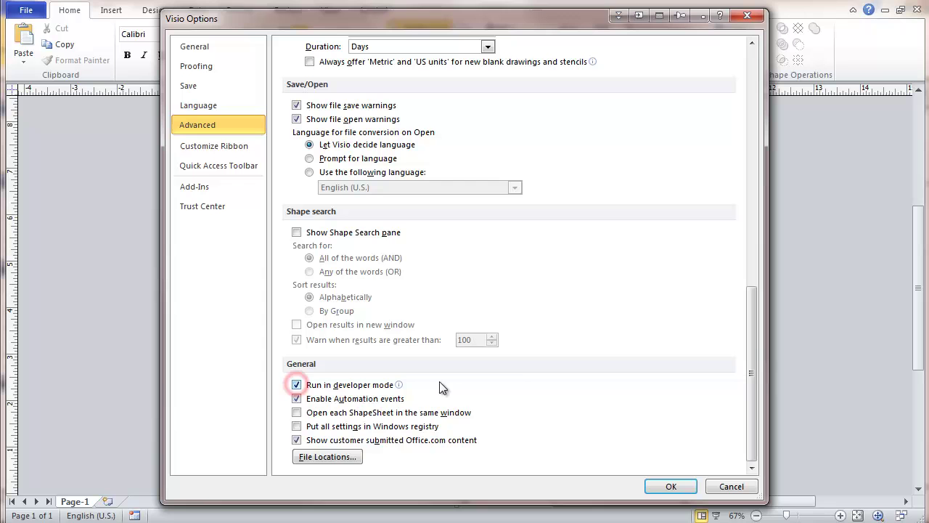
pyautogui.click(670, 487)
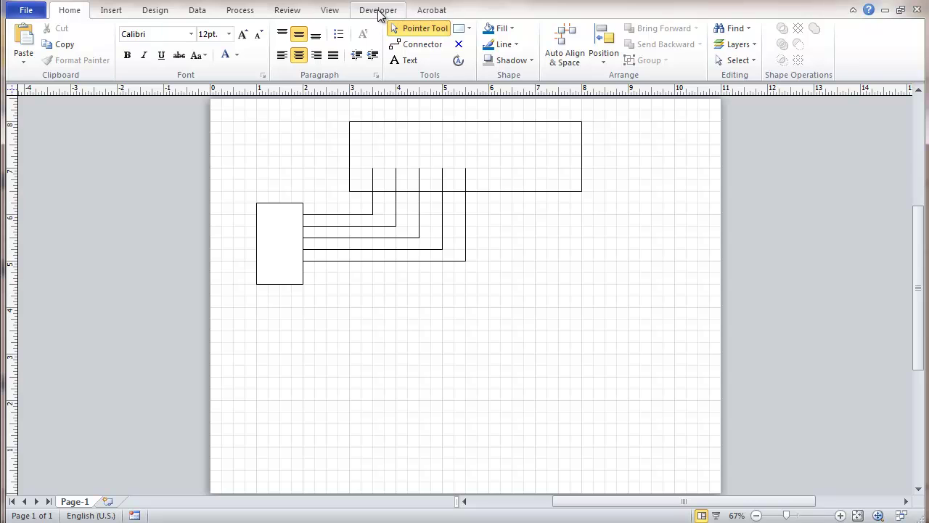
# Step: Show the ShapeSheet of the wide rectangle
pyautogui.click(427, 124)
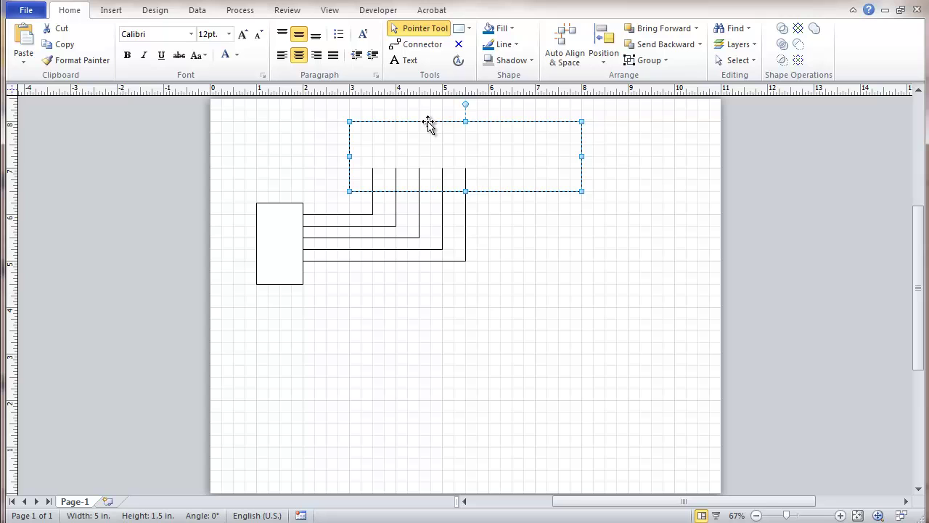
pyautogui.rightClick(429, 125)
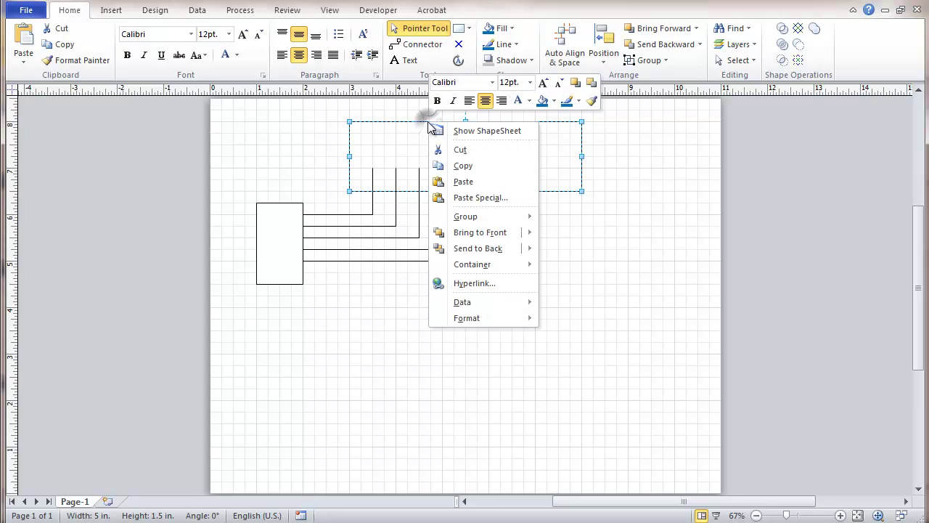
pyautogui.click(477, 131)
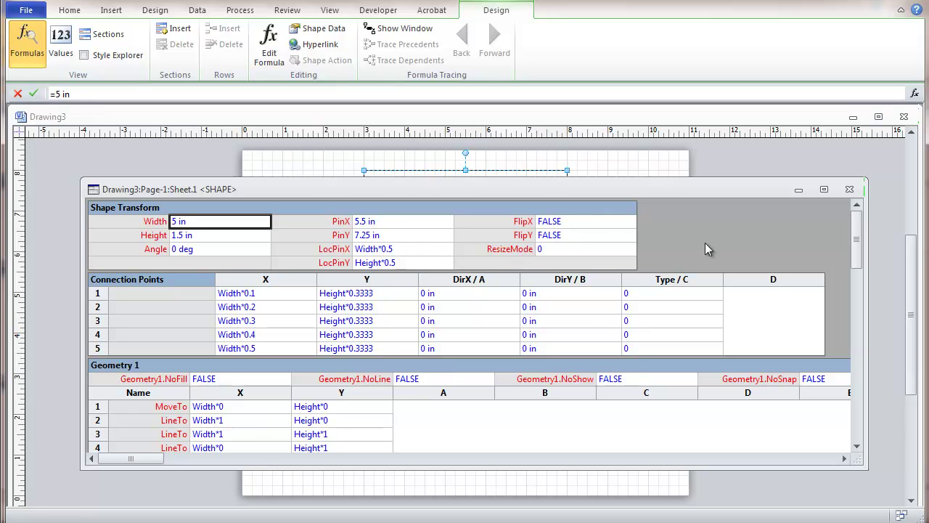
# Step: Shrink the ShapeSheet window to its Connection Points section and place it below the drawn shapes
pyautogui.moveTo(855, 232)
pyautogui.mouseDown()
pyautogui.moveTo(831, 326)
pyautogui.moveTo(828, 411)
pyautogui.moveTo(860, 223)
pyautogui.mouseUp()
pyautogui.click(857, 445)
pyautogui.click(857, 446)
pyautogui.click(857, 448)
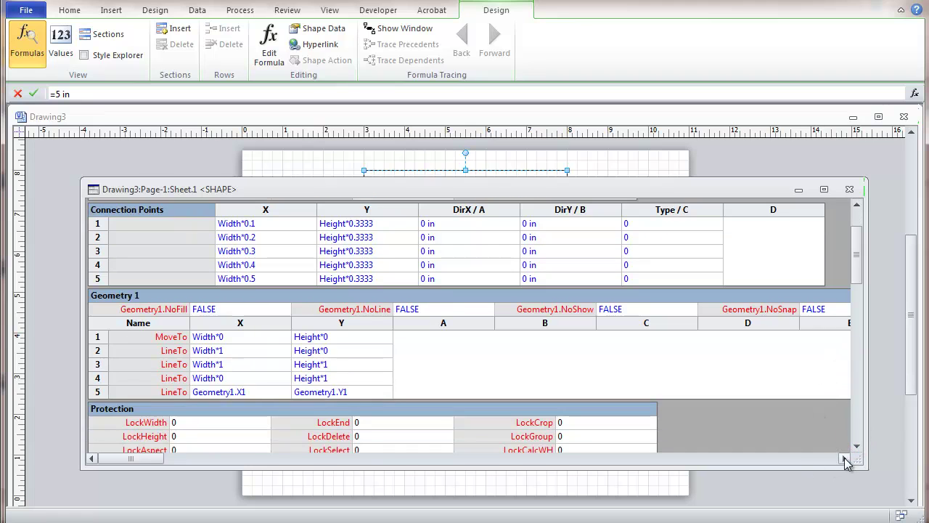
pyautogui.moveTo(860, 463); pyautogui.dragTo(853, 302)
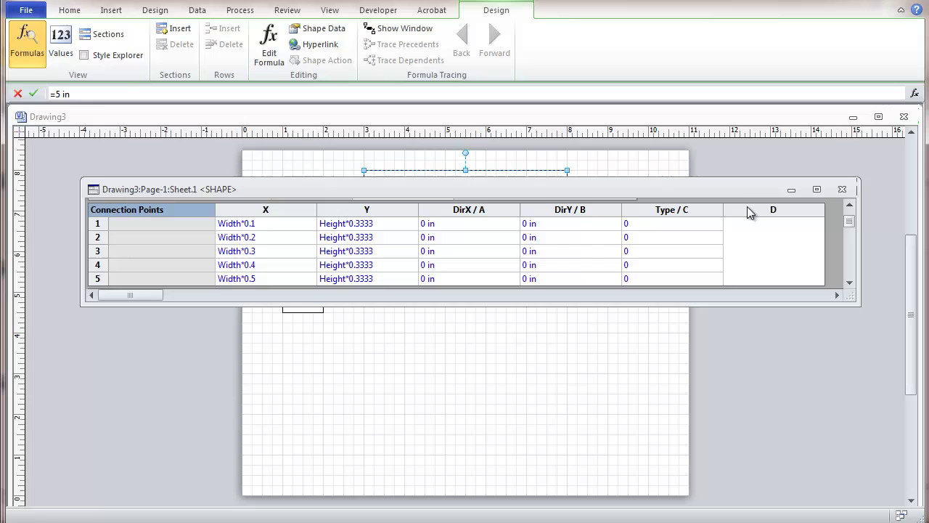
pyautogui.moveTo(739, 188); pyautogui.dragTo(746, 386)
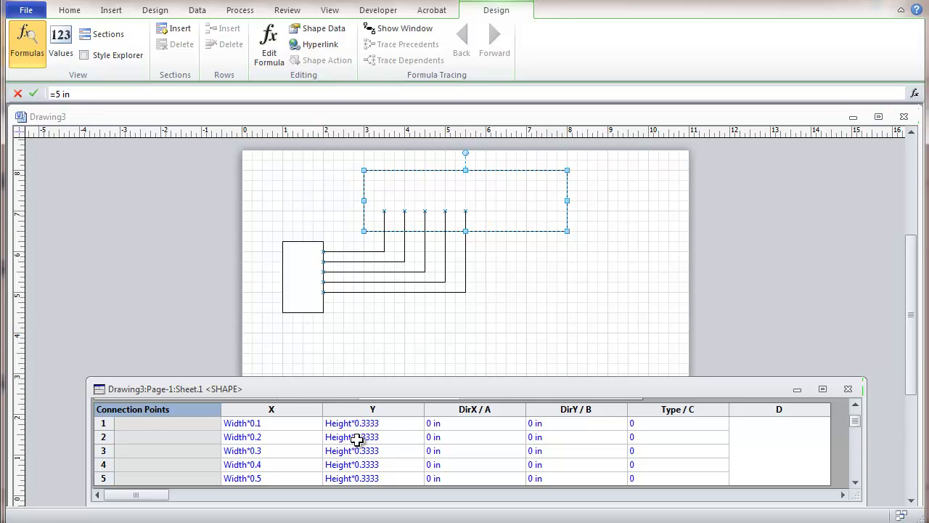
# Step: Set the Y formula of connection point 2 to Height*0.6666
pyautogui.click(357, 440)
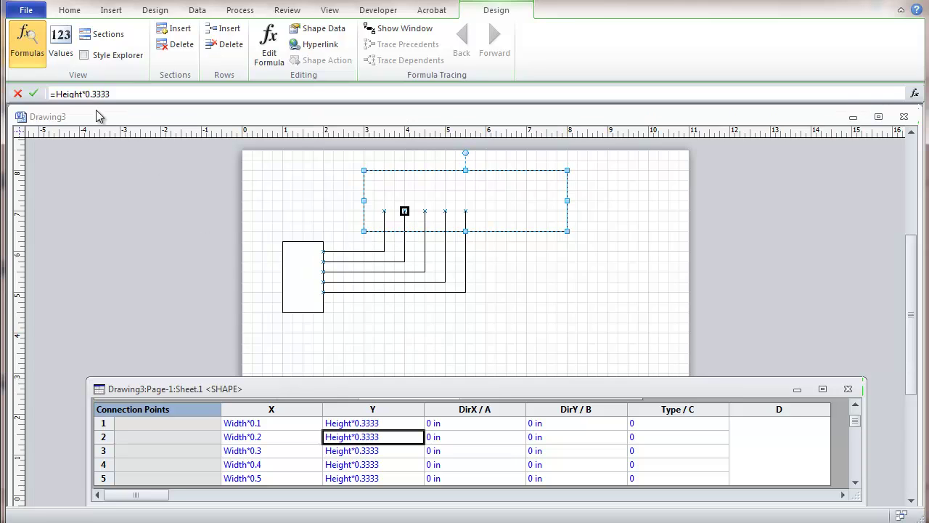
pyautogui.moveTo(94, 93); pyautogui.dragTo(110, 93)
pyautogui.write('6666')
pyautogui.press('Return')
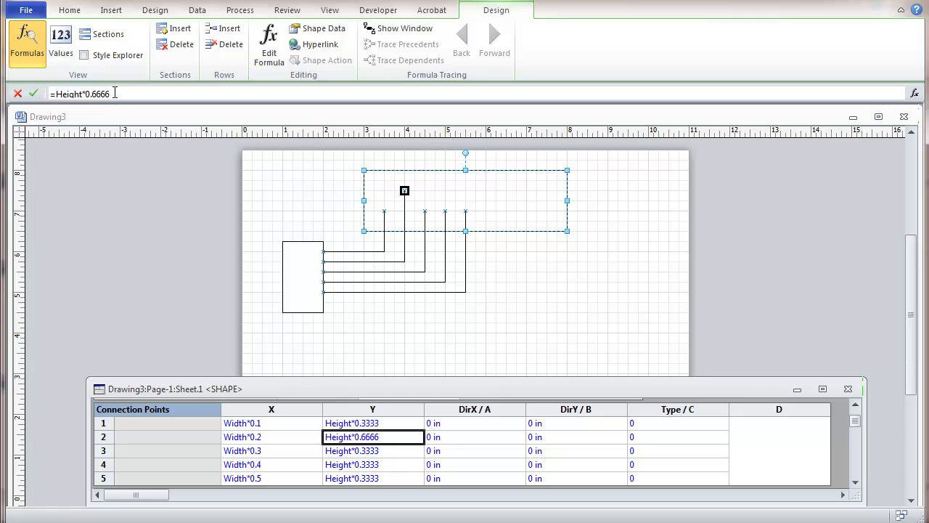
# Step: Set the Y value of connection point 3 to 1 in and return to the drawing page
pyautogui.click(357, 451)
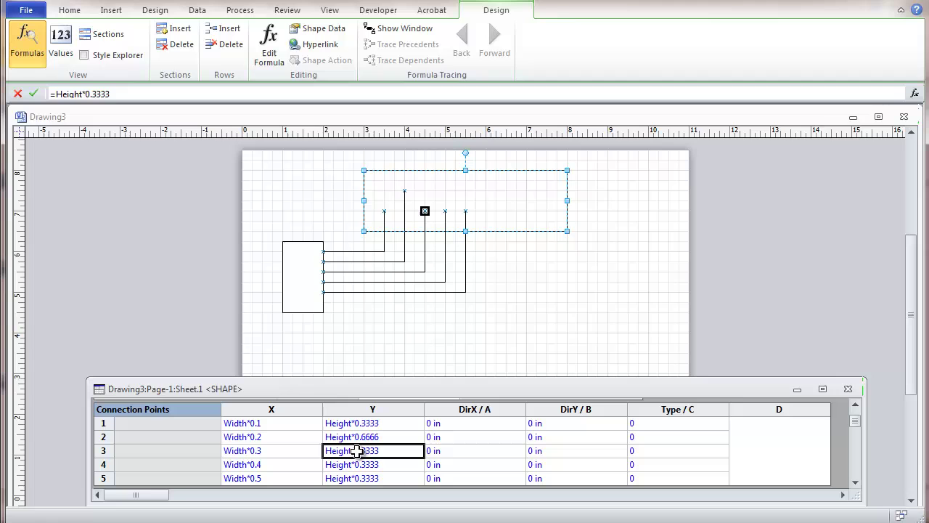
pyautogui.write('1')
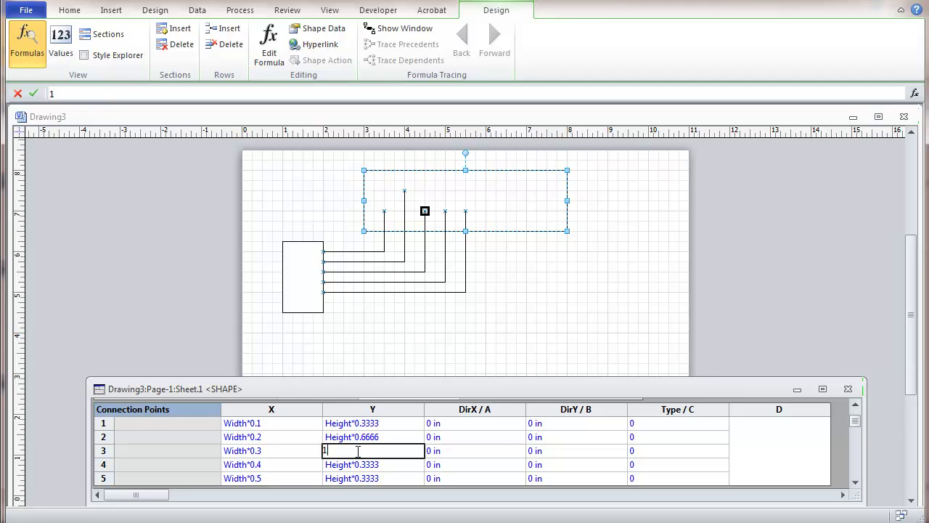
pyautogui.press('Return')
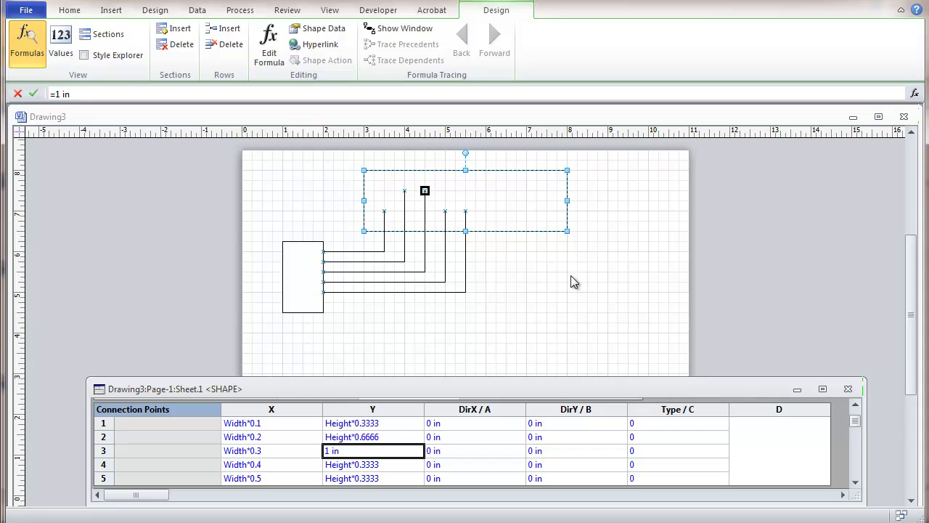
pyautogui.click(514, 298)
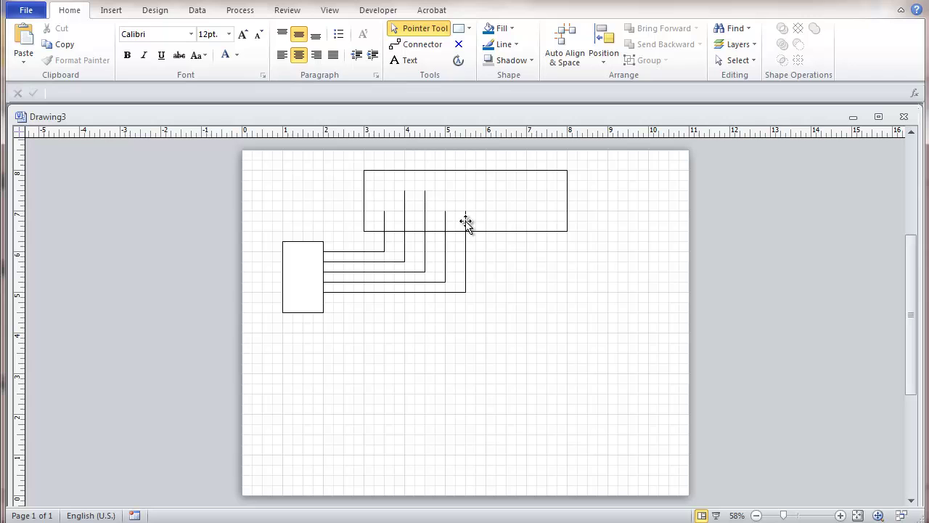
# Step: Set the wide rectangle's fifth connection point to Inward & Outward and its fourth connection point to Outward
pyautogui.click(458, 45)
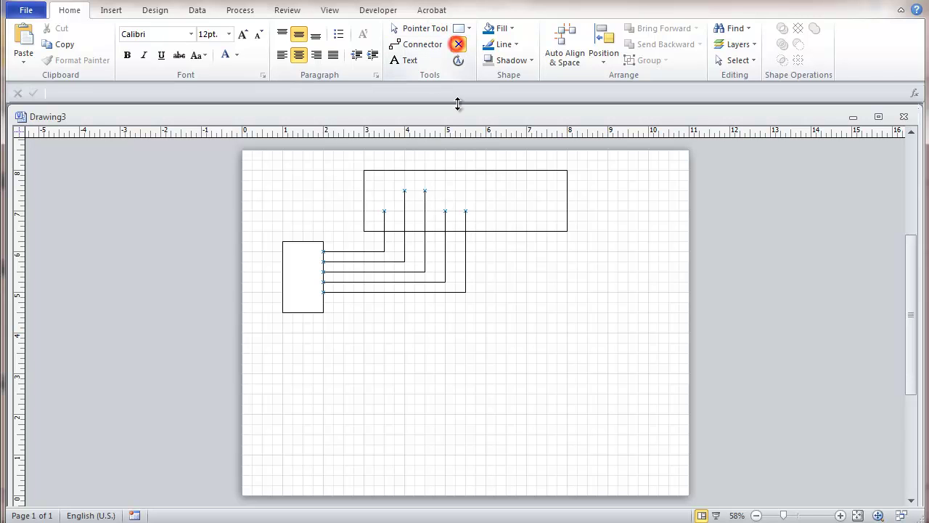
pyautogui.rightClick(466, 209)
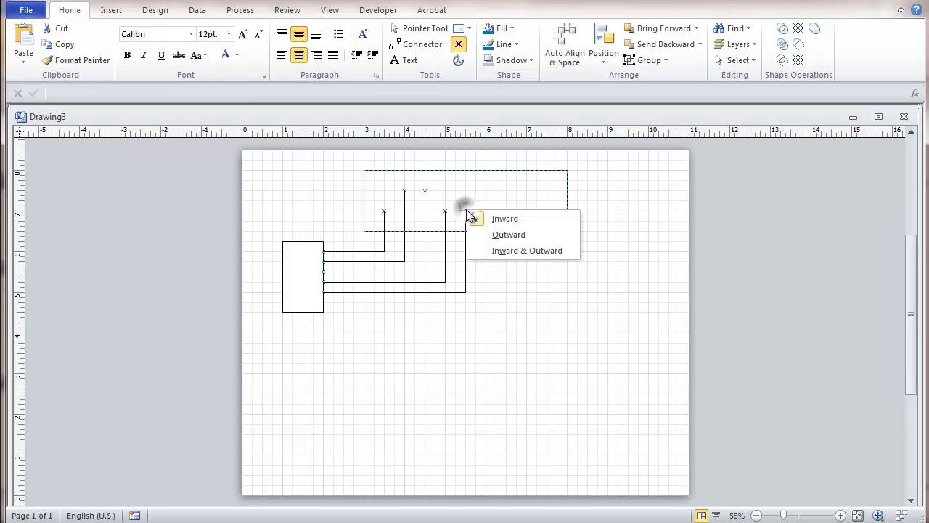
pyautogui.click(500, 251)
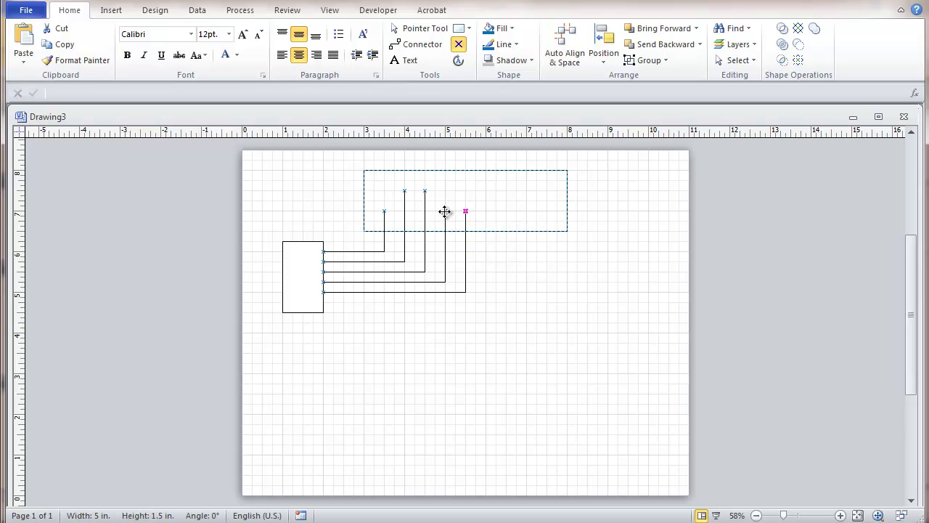
pyautogui.rightClick(445, 211)
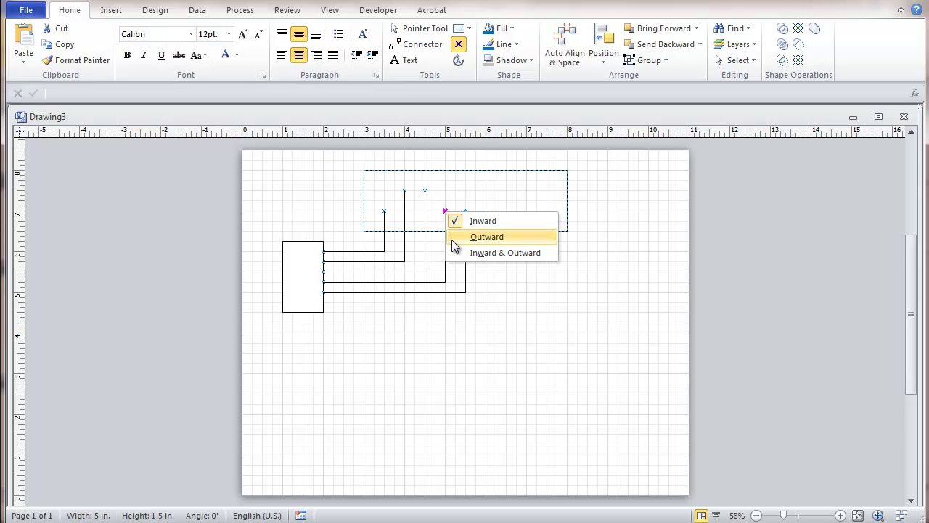
pyautogui.click(467, 238)
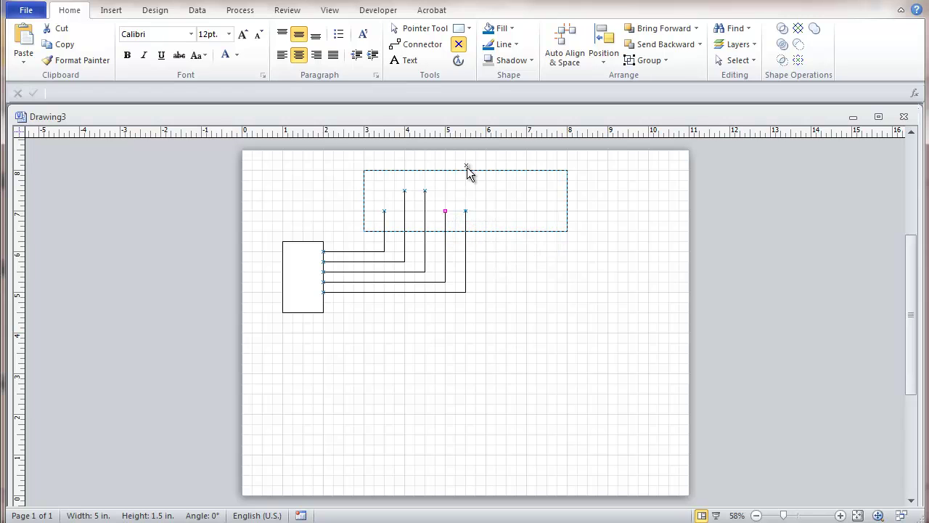
# Step: Switch to the wide rectangle's ShapeSheet to check the Type values of its connection points, and close the sheet
pyautogui.click(328, 10)
pyautogui.click(467, 57)
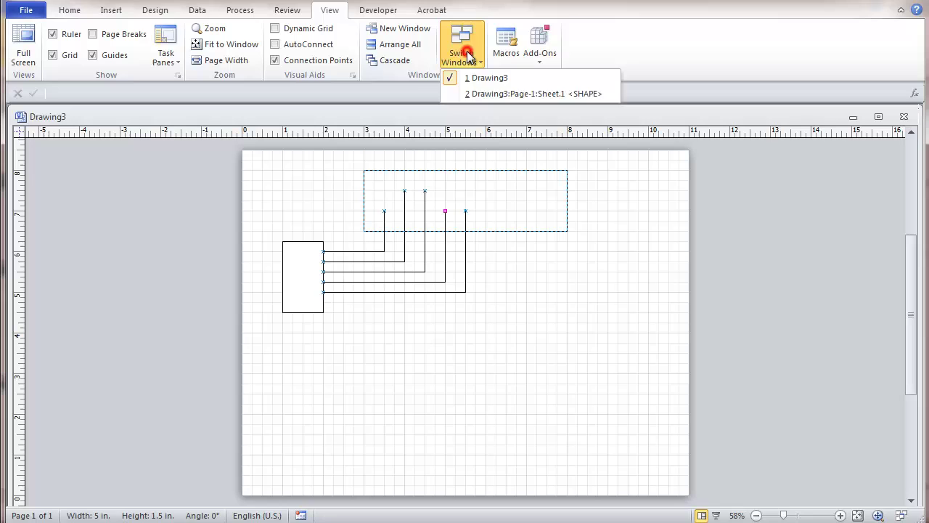
pyautogui.click(481, 94)
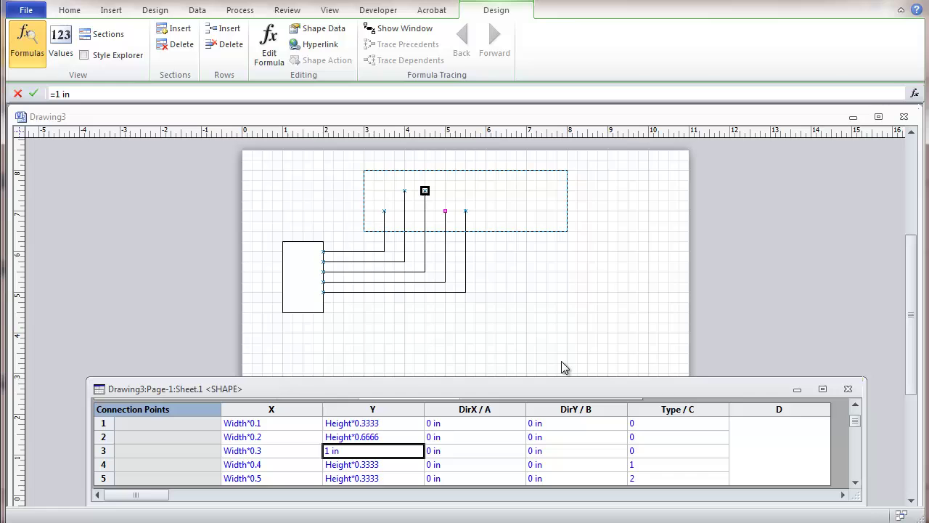
pyautogui.click(848, 389)
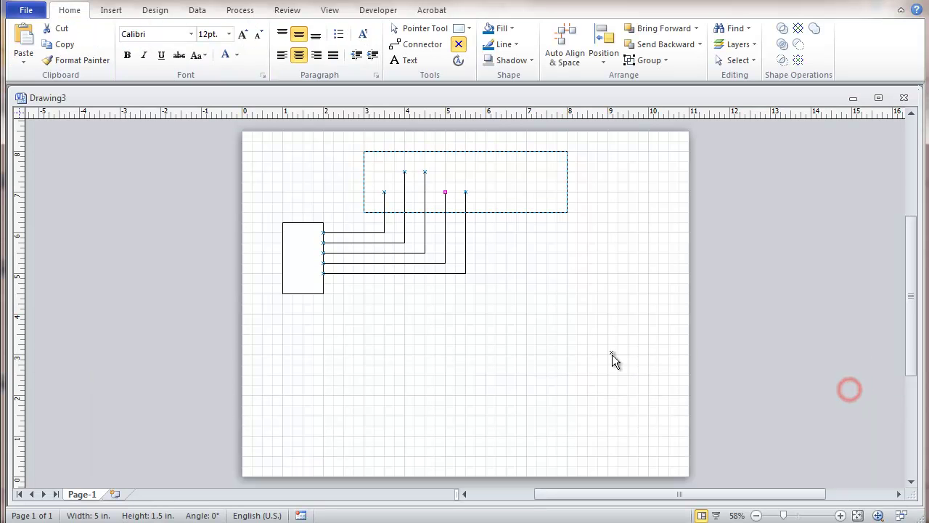